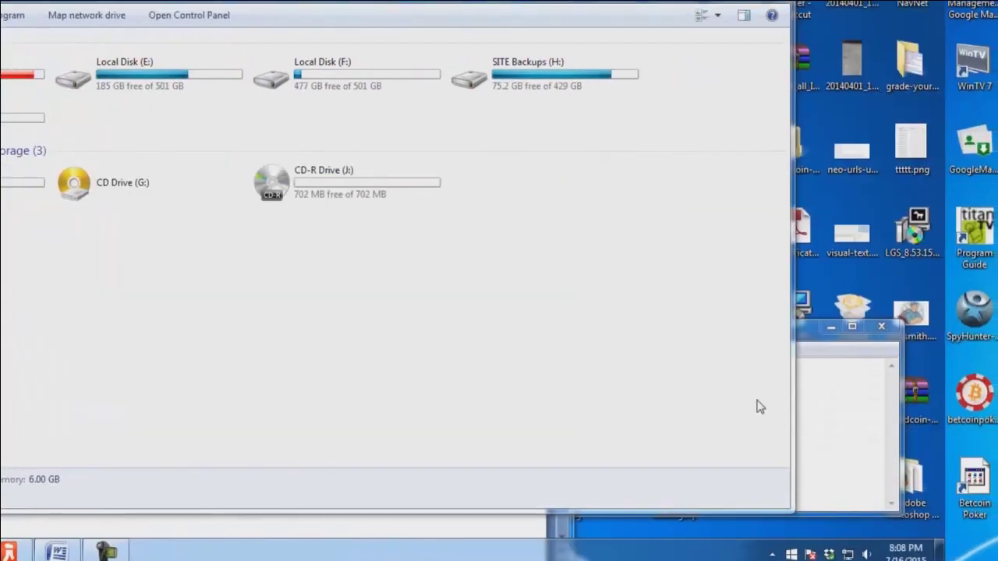
Show the hidden notification-area icons while the Computer view lists the drives.
click(772, 555)
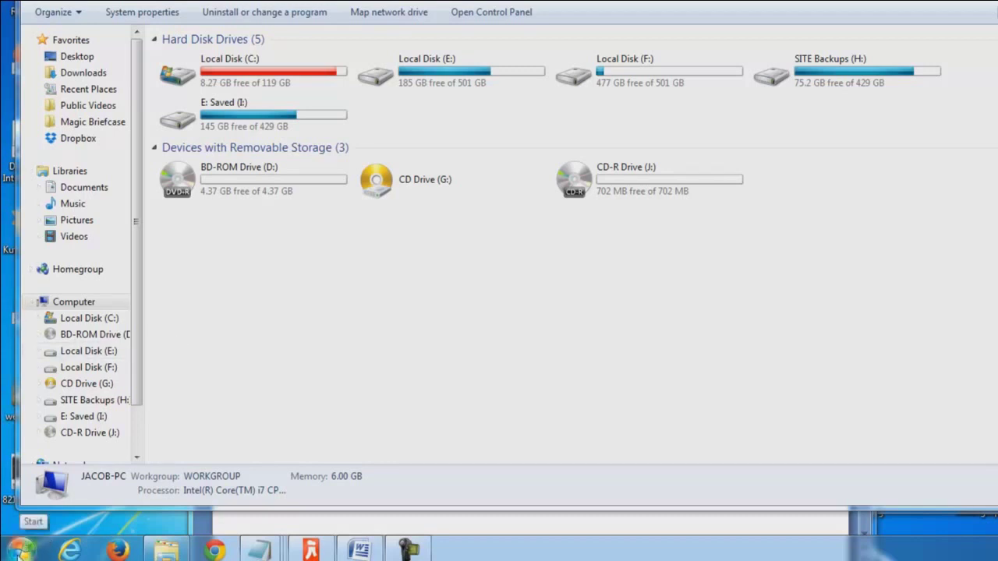
Open Control Panel's Programs and Features list of the 206 installed programs.
click(37, 545)
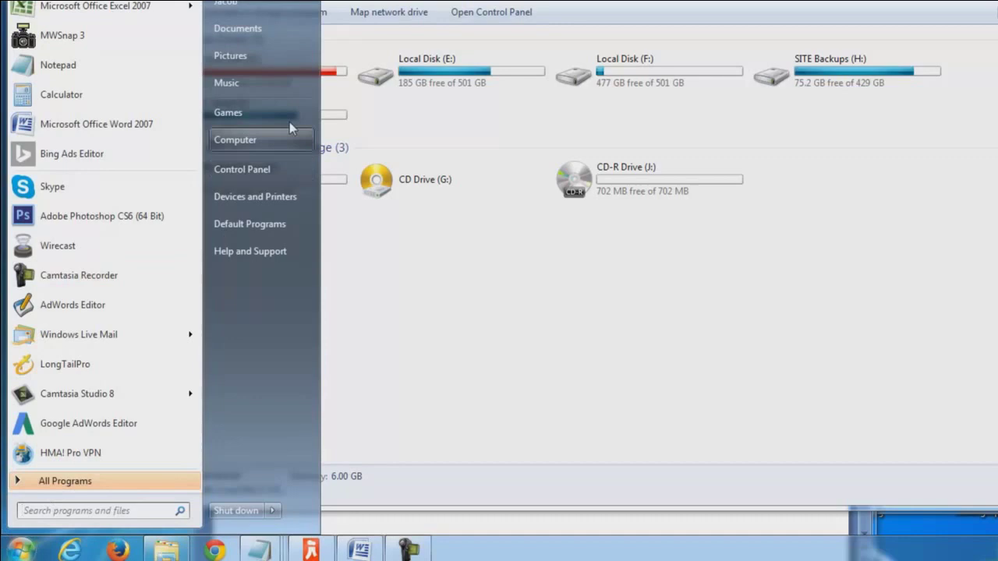
click(271, 164)
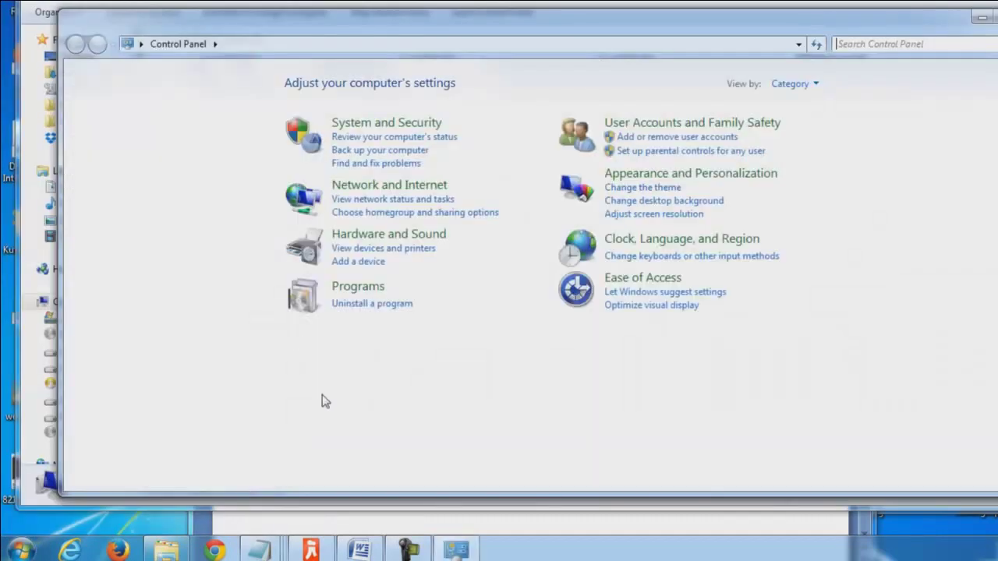
click(394, 304)
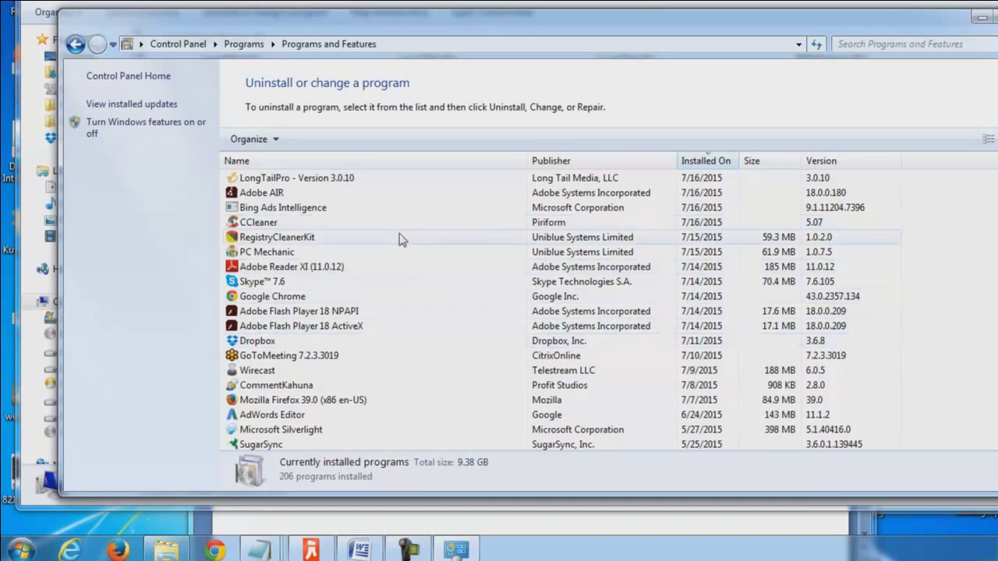
Uninstall CCleaner 5.07 by running its uninstaller wizard through to Finish.
click(357, 225)
click(331, 141)
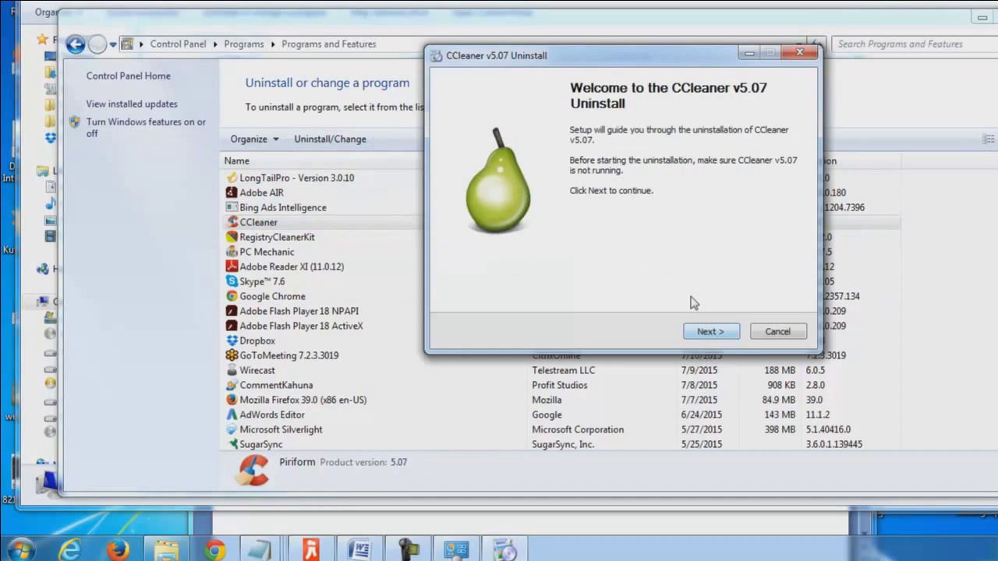
click(719, 329)
click(707, 332)
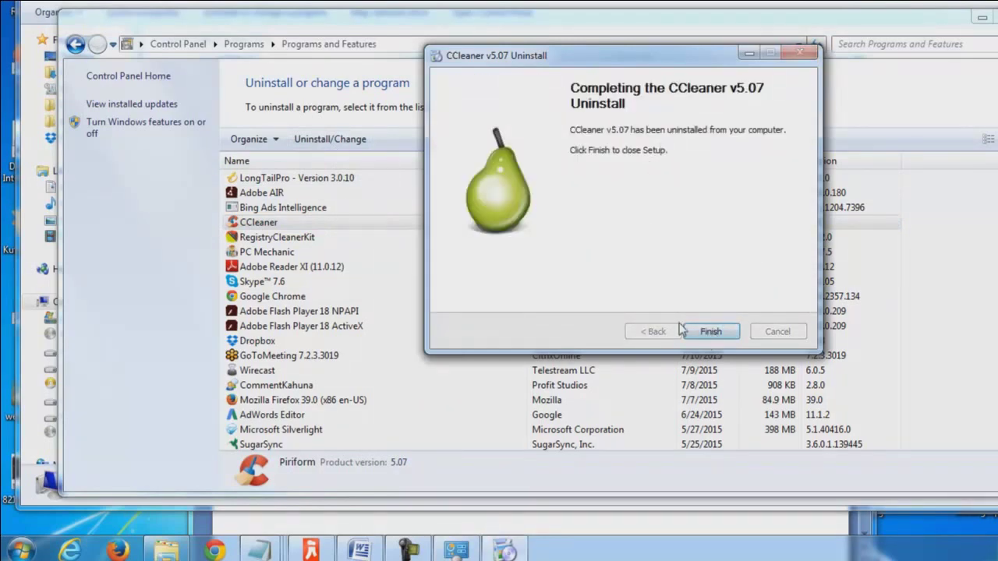
click(707, 333)
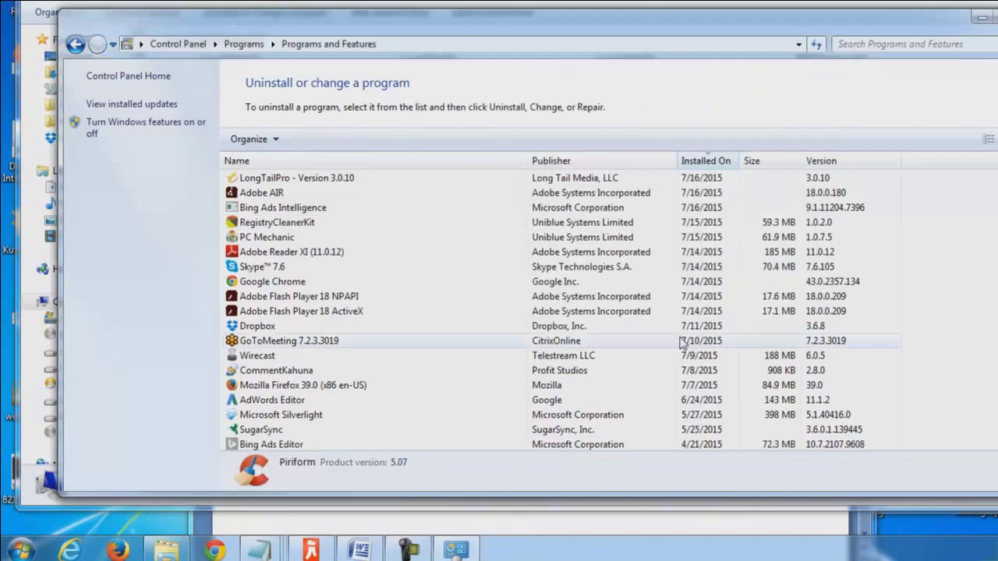
Remove the broken Andy OS entry from the installed programs list.
click(374, 282)
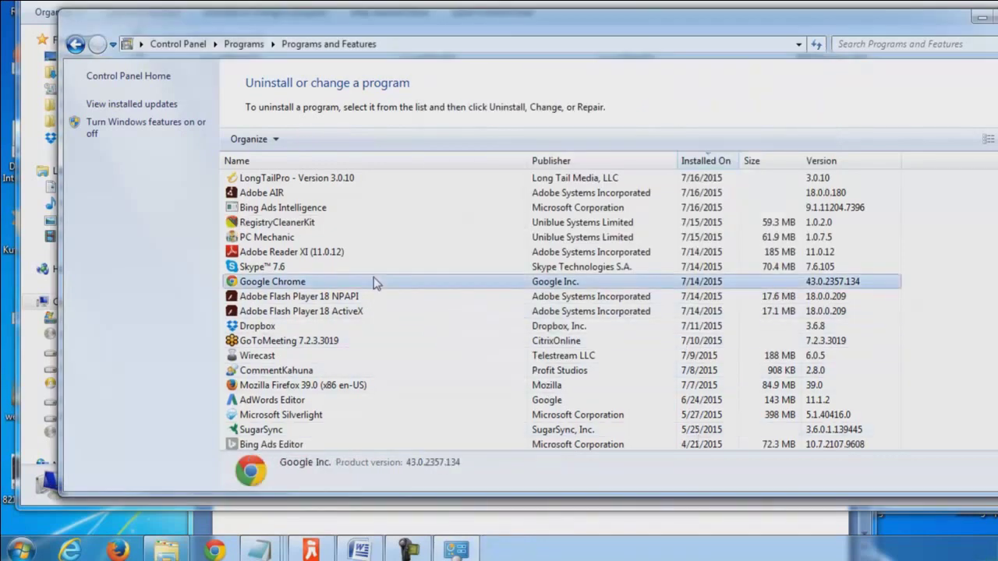
scroll(419, 238, down, 2)
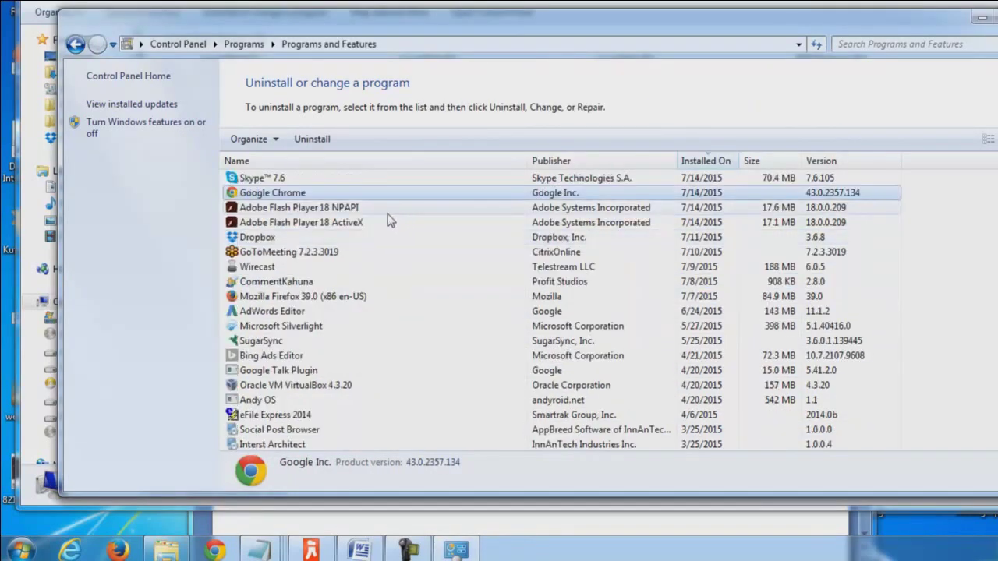
click(280, 401)
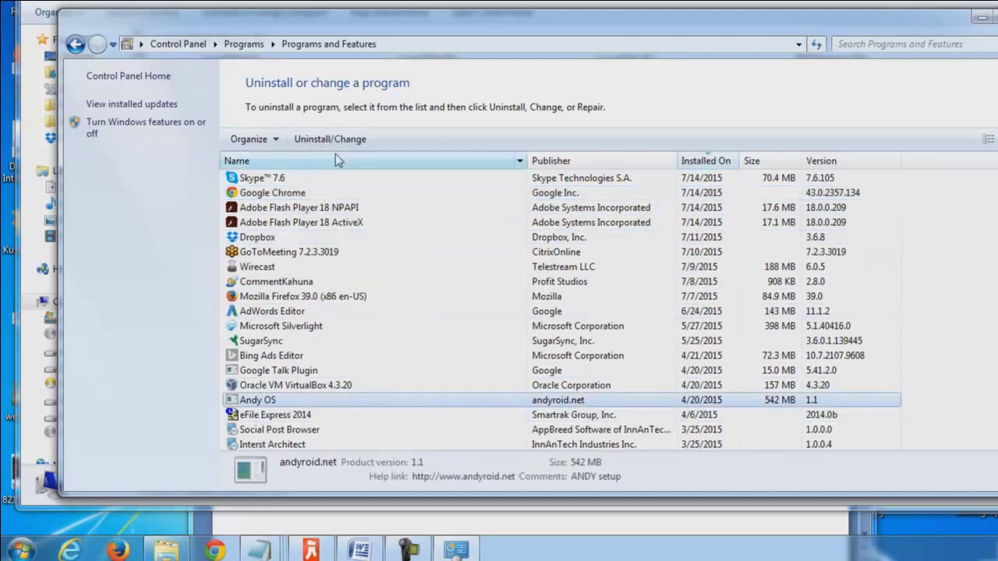
click(351, 138)
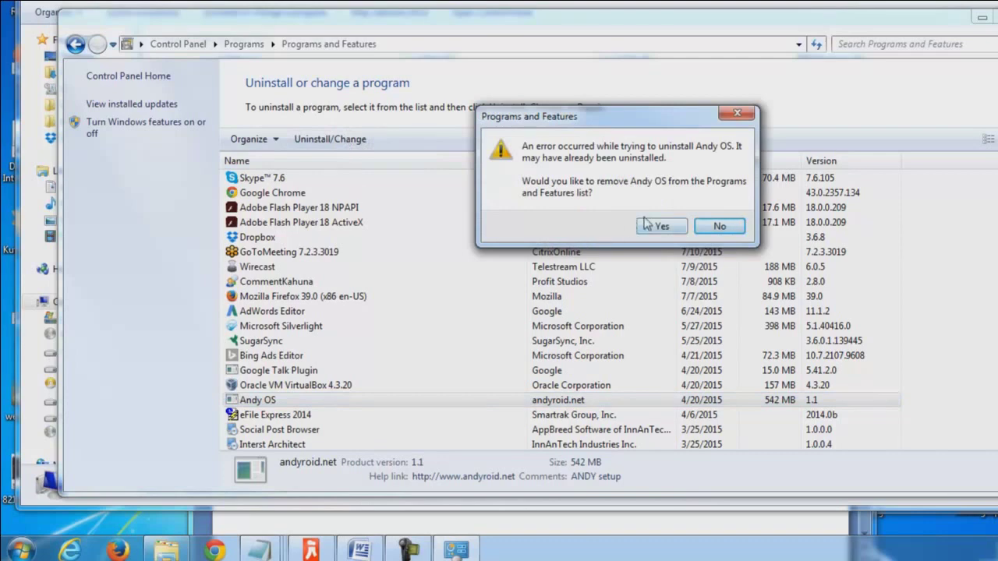
click(676, 227)
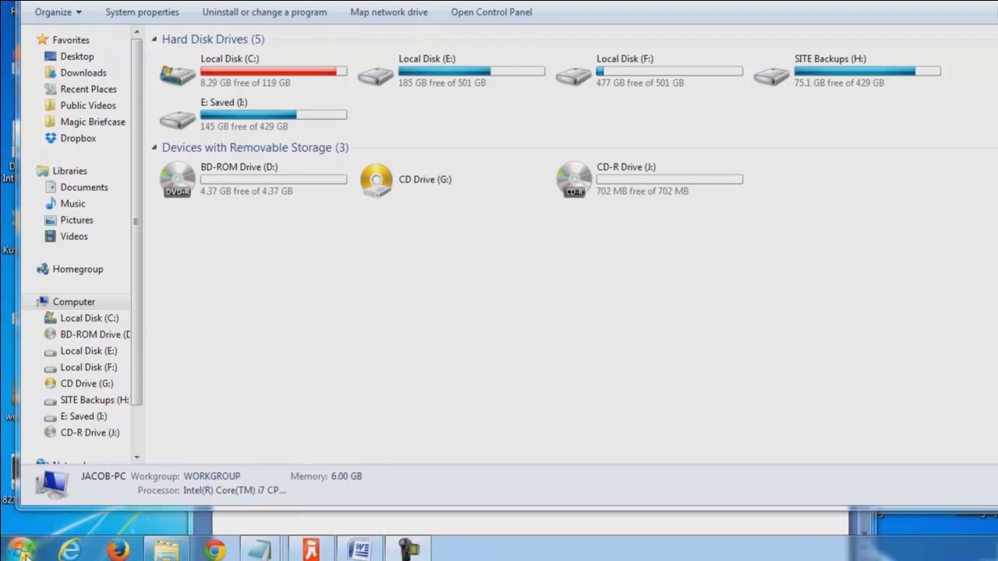
Launch msconfig from the Start Menu search.
click(22, 550)
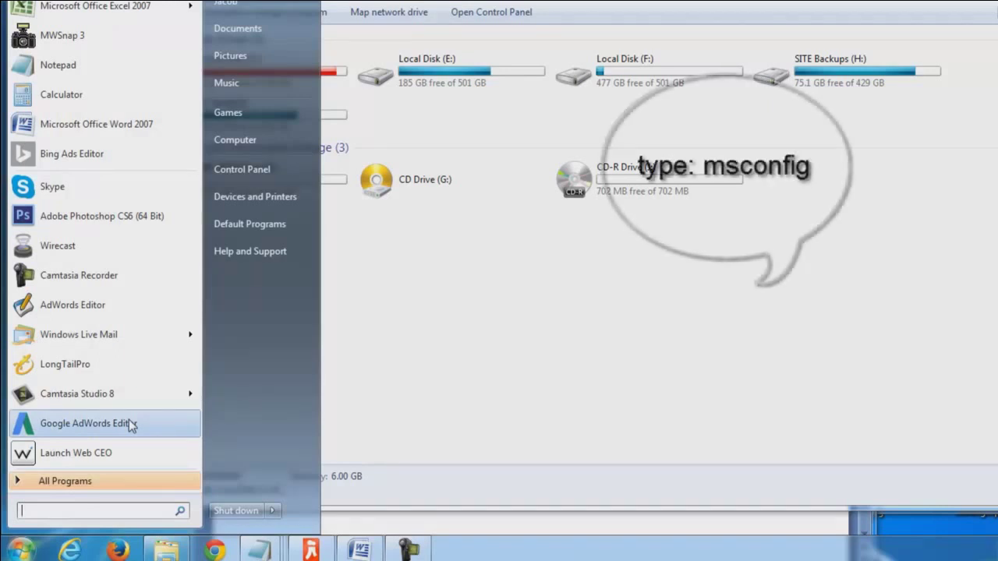
text(m)
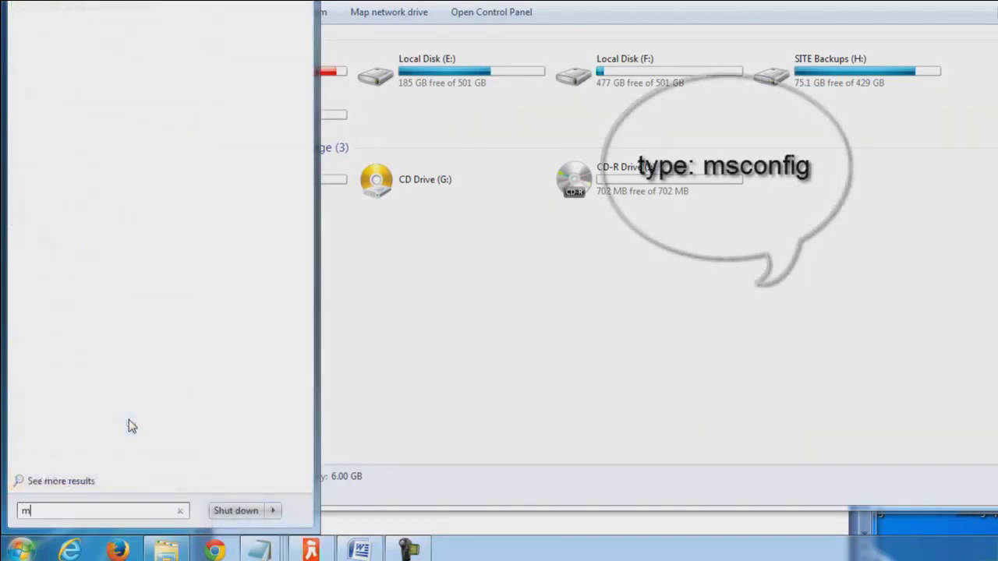
text(sconfig)
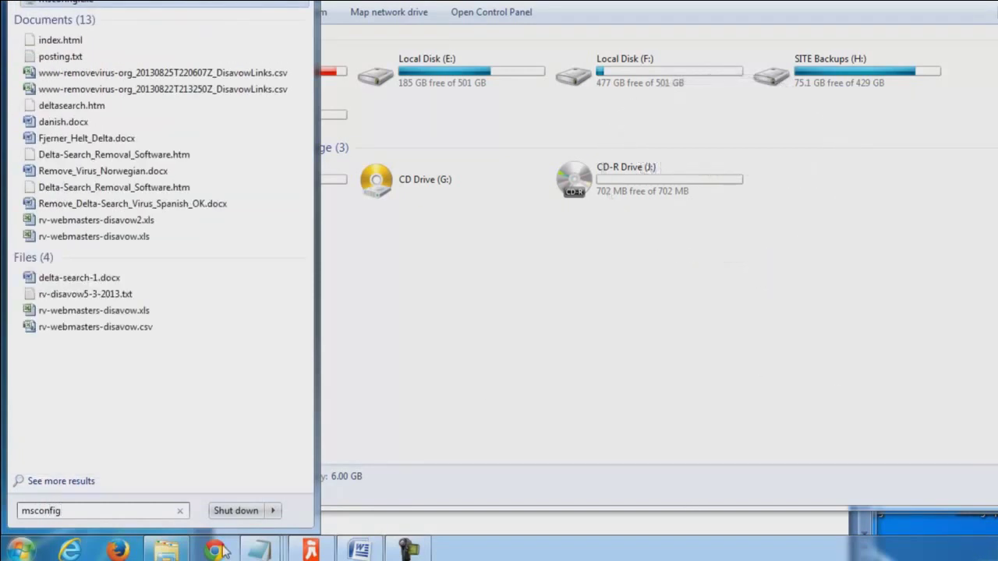
key(Return)
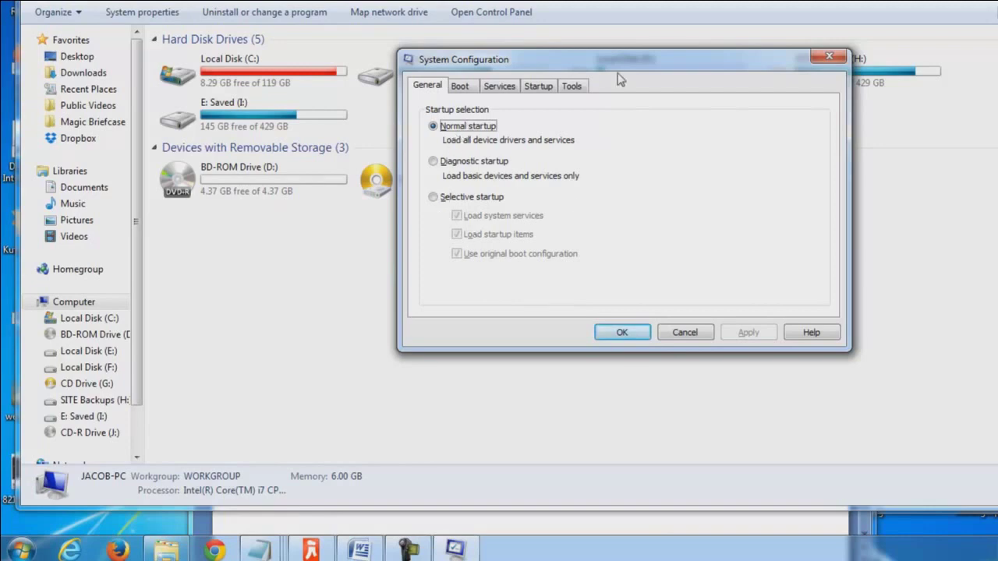
Reposition the window and look through the Boot, Services and Tools tabs before settling on Startup.
drag(631, 62, 499, 102)
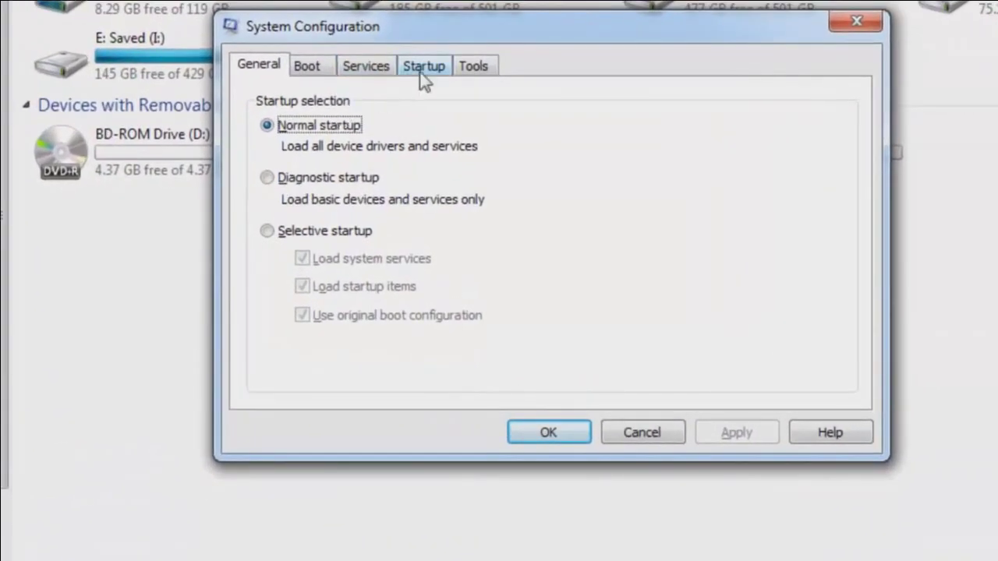
click(422, 73)
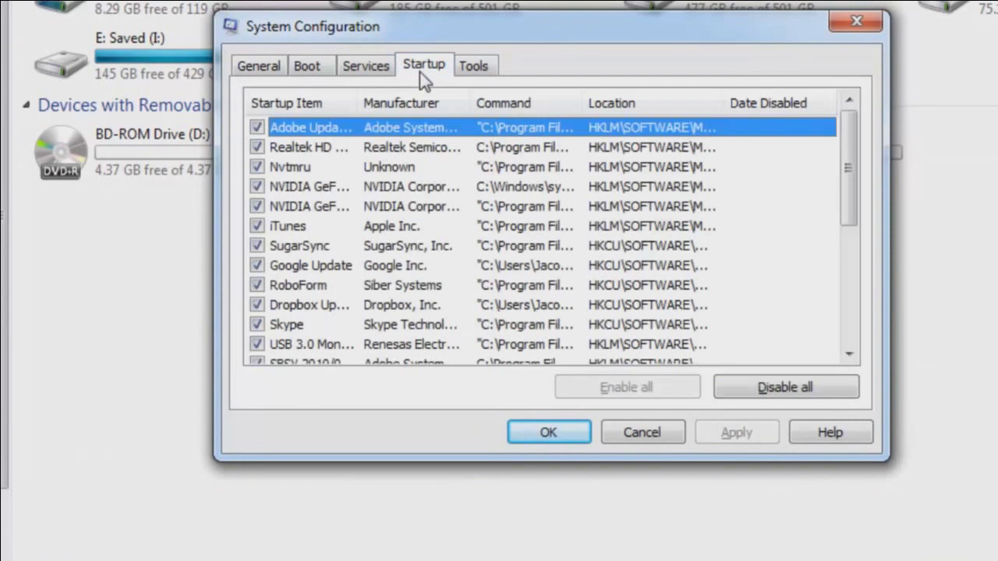
click(305, 67)
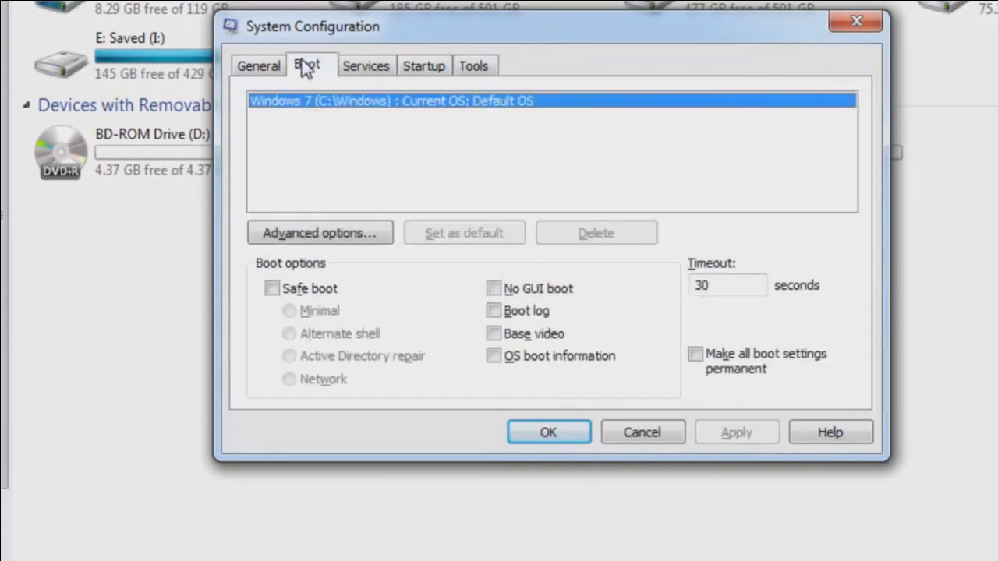
click(355, 69)
click(478, 73)
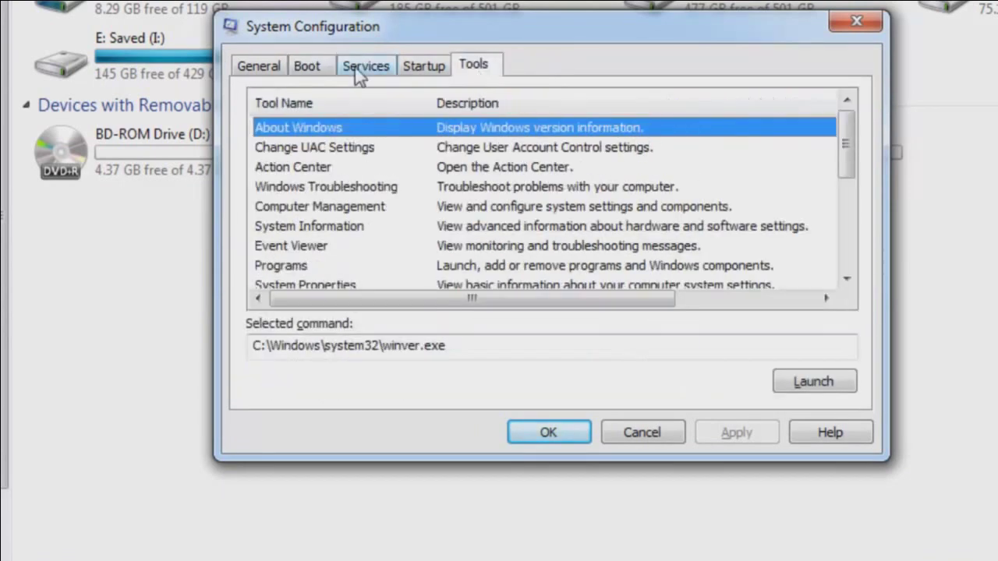
click(428, 76)
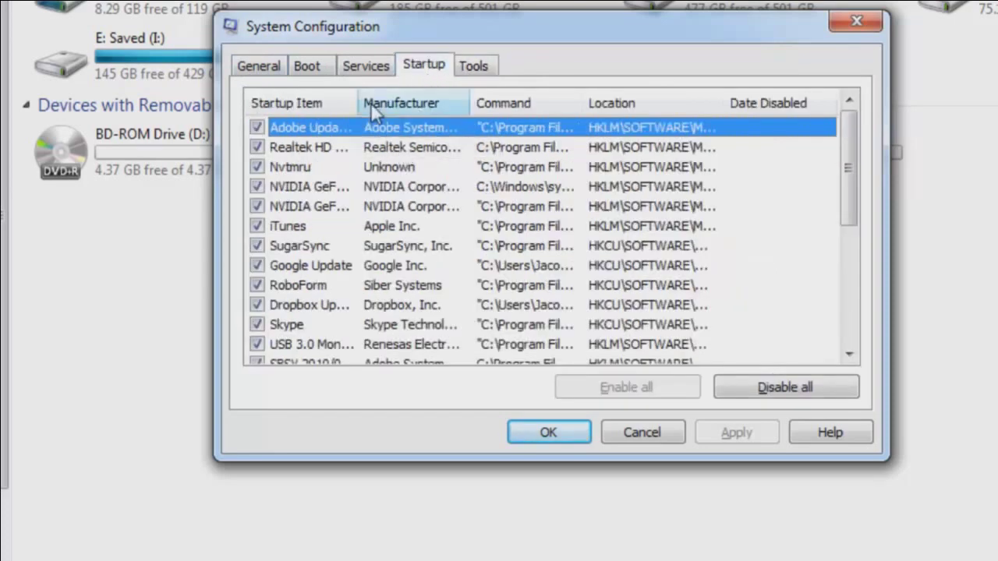
Widen the Startup Item and Command columns to show full names and paths.
drag(358, 110, 447, 127)
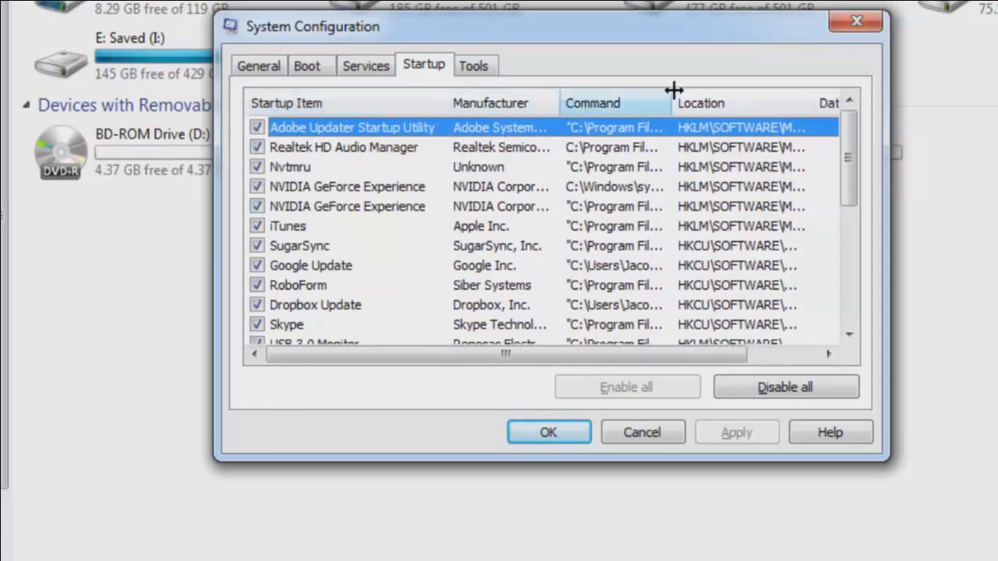
drag(674, 90, 931, 140)
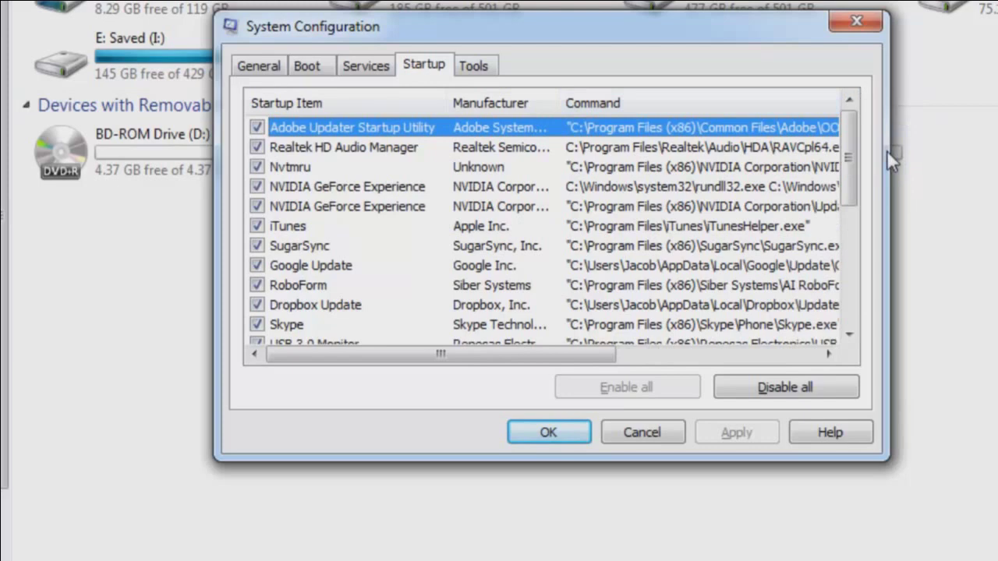
drag(437, 356, 524, 357)
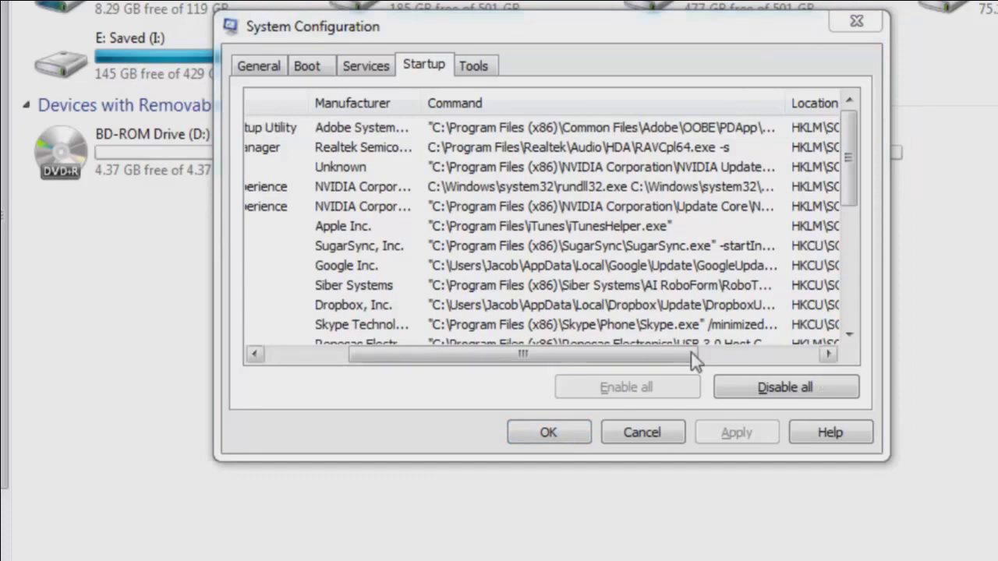
drag(654, 360, 452, 383)
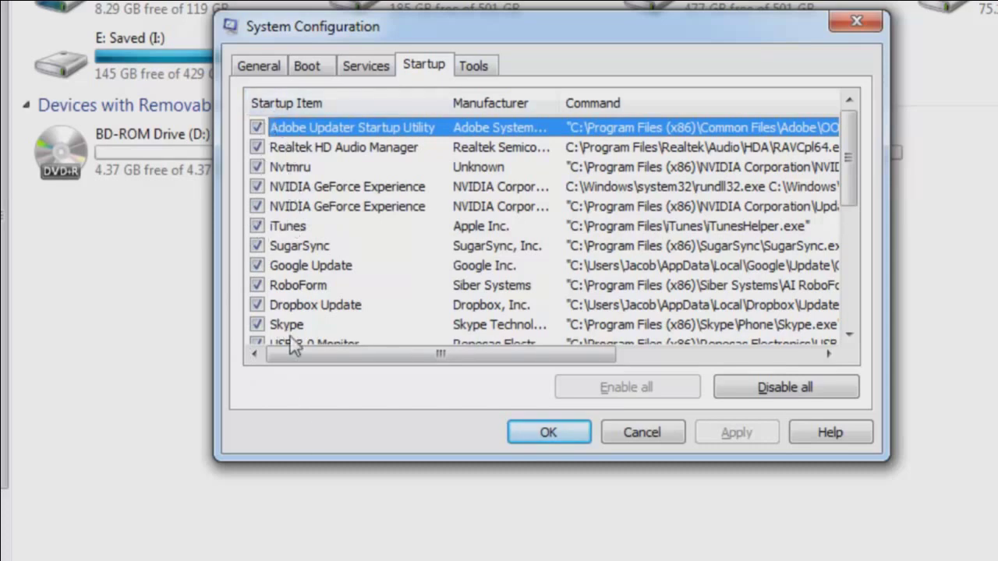
Disable Nvtmru, Dropbox Update and Google Update at startup, leaving Skype enabled.
click(257, 167)
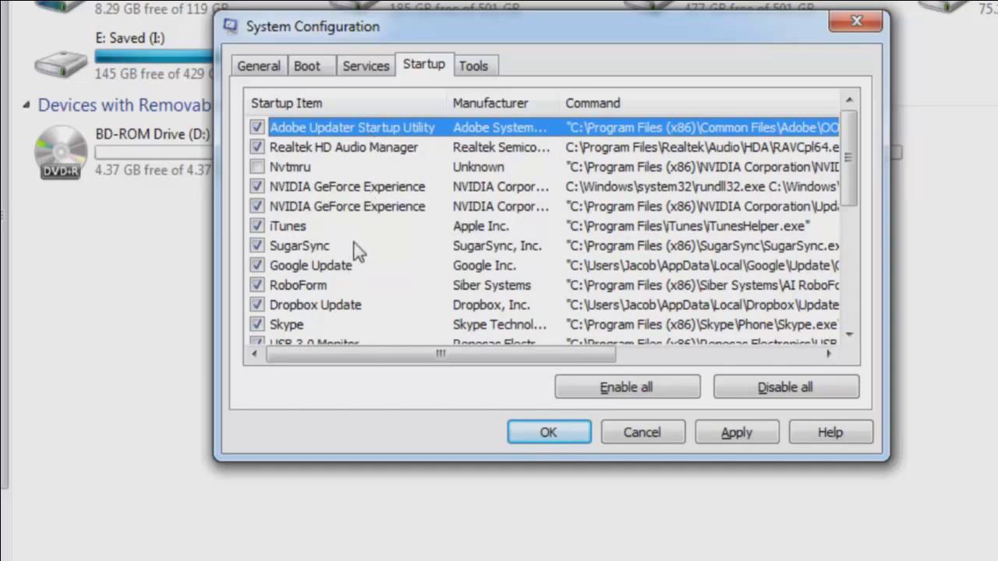
scroll(355, 249, down, 2)
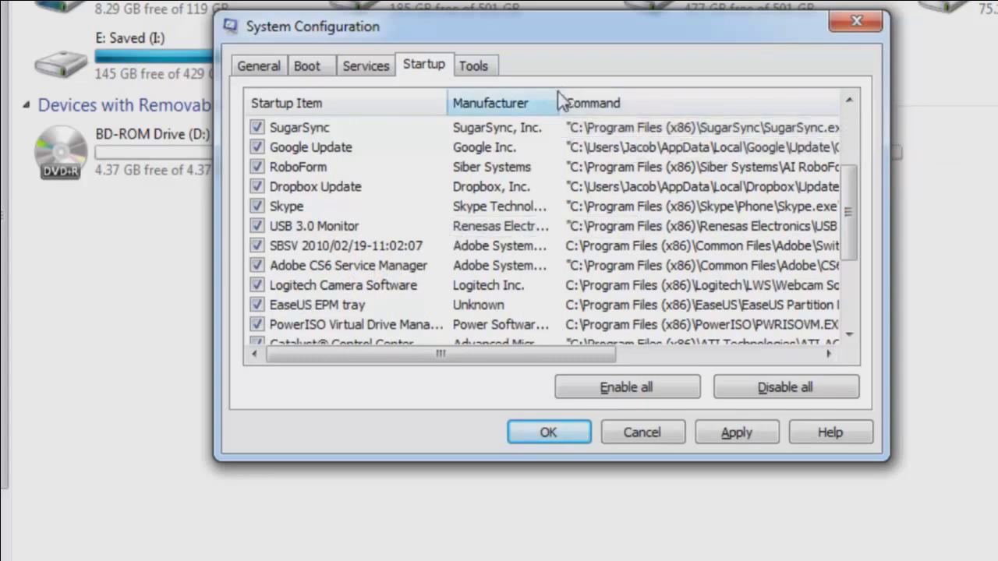
click(258, 205)
click(258, 194)
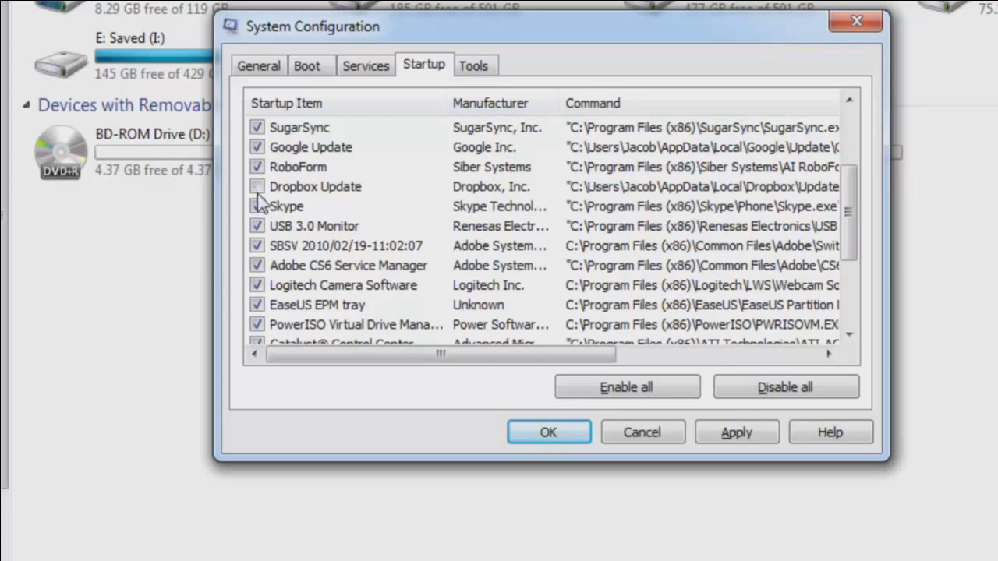
click(259, 205)
click(257, 147)
Disable Andy, Dropbox, Hauppauge Computer Works IR and WinTVTray, then apply the changes.
scroll(308, 230, down, 2)
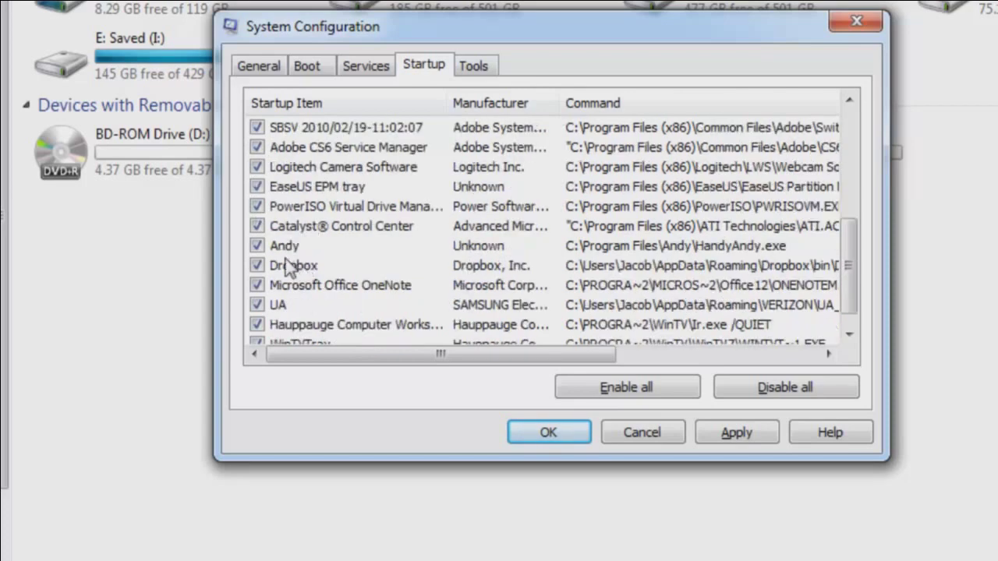
click(257, 245)
click(257, 265)
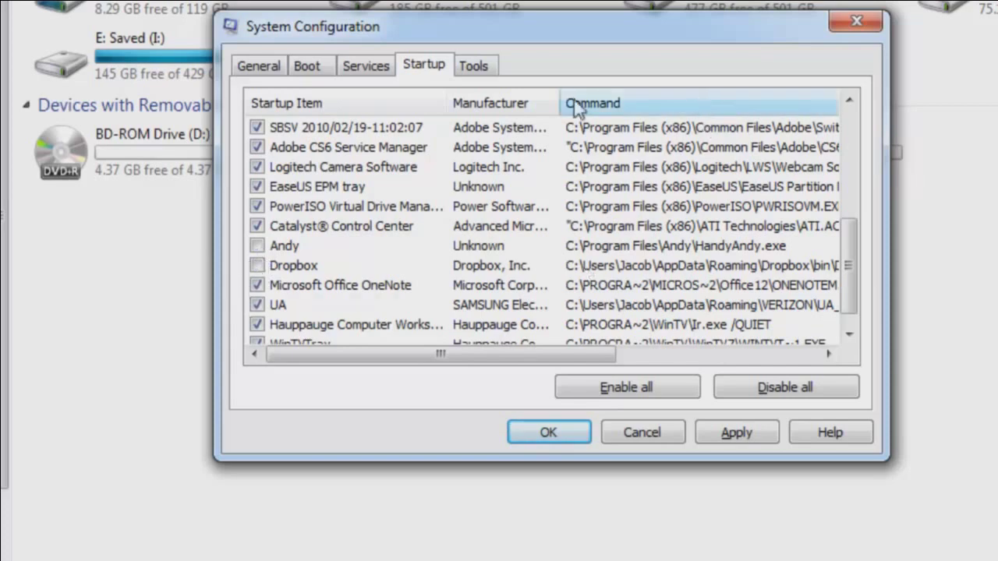
drag(555, 108, 621, 106)
scroll(479, 167, down, 1)
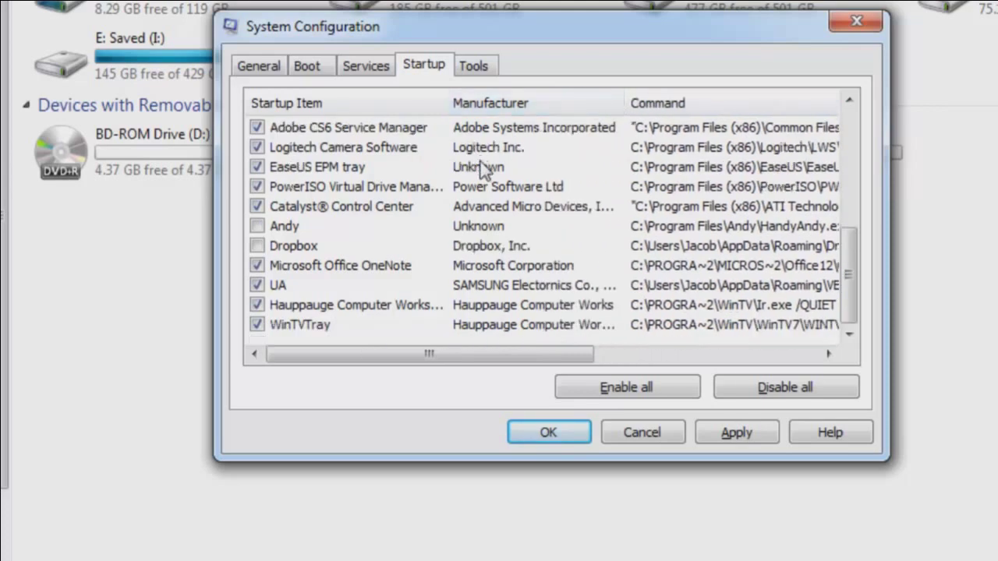
click(256, 306)
click(257, 325)
click(711, 436)
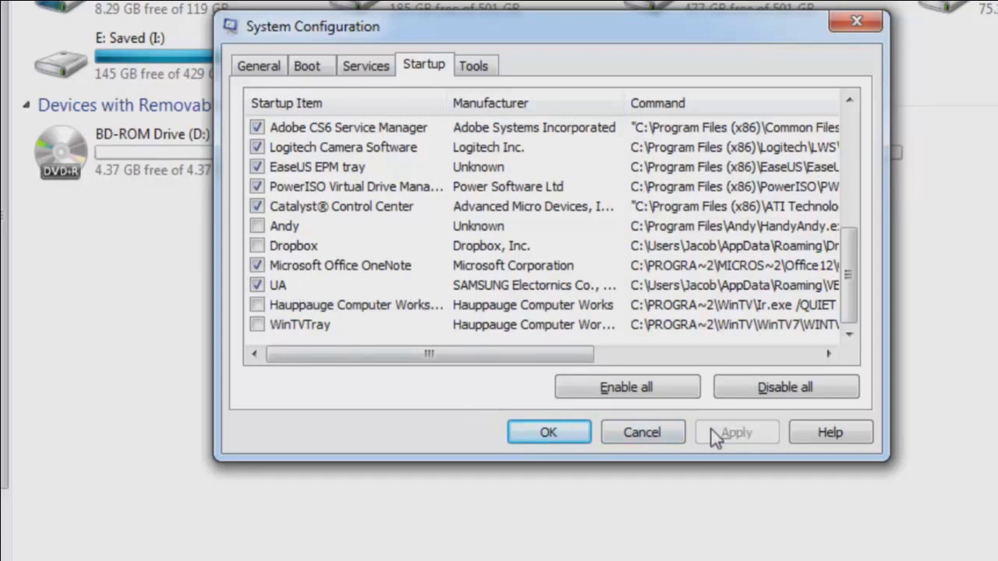
Confirm with OK and choose Exit without restart, keeping the restart reminder enabled.
click(549, 434)
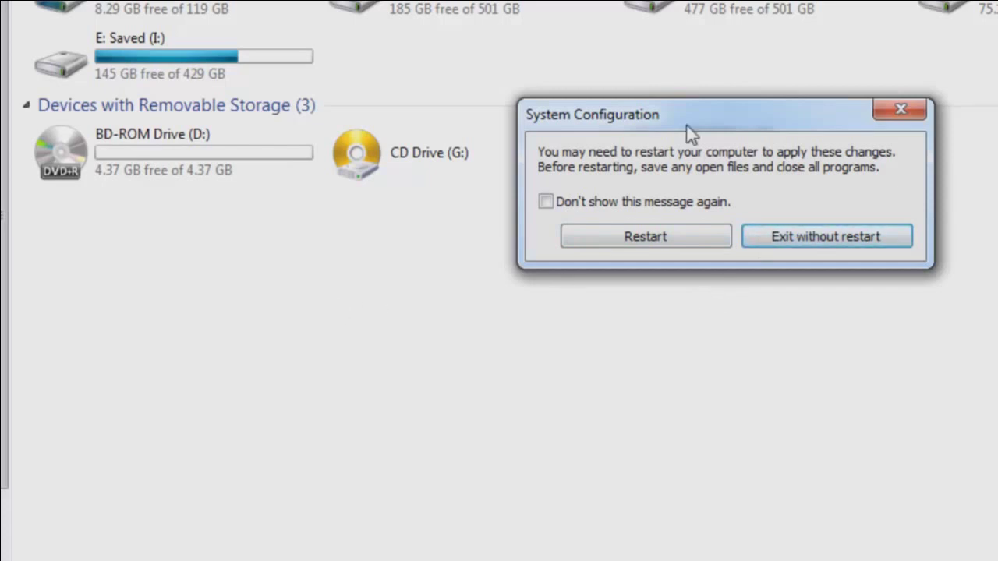
drag(753, 125, 635, 122)
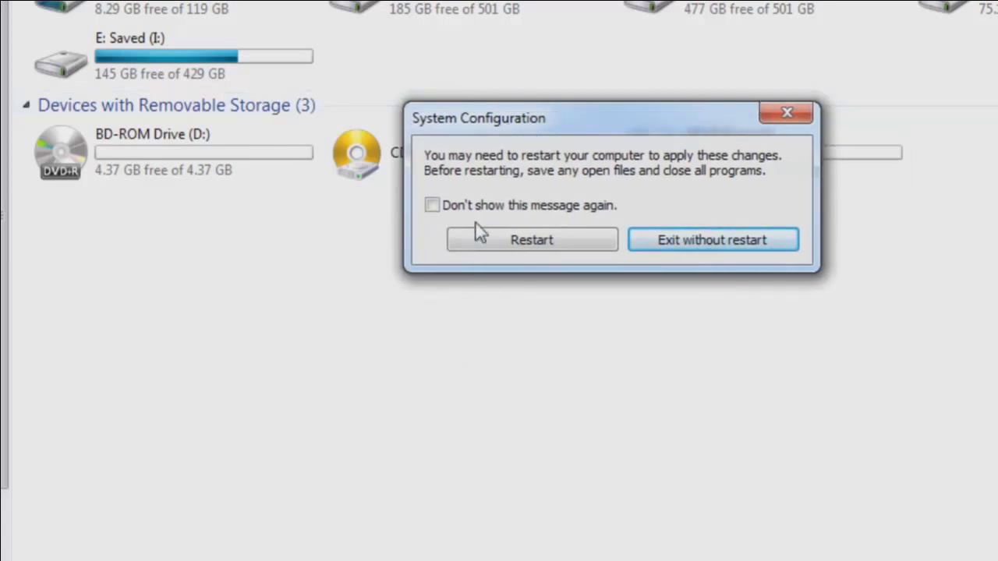
click(520, 205)
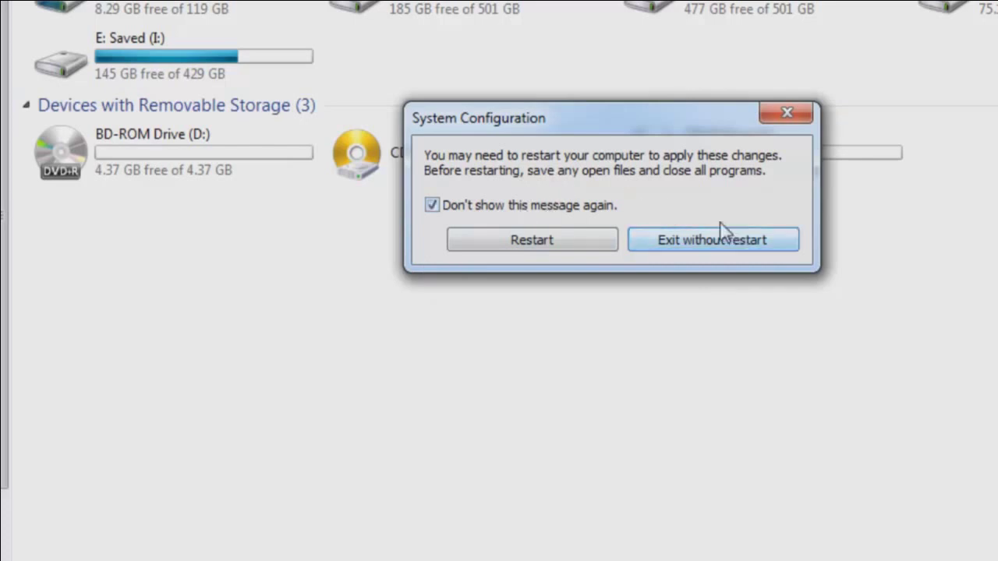
click(593, 205)
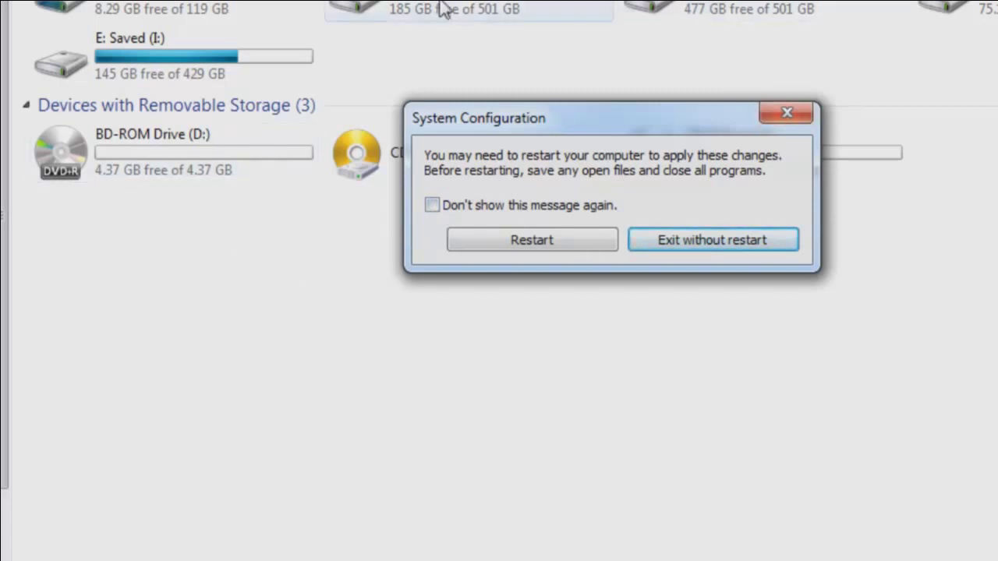
click(704, 240)
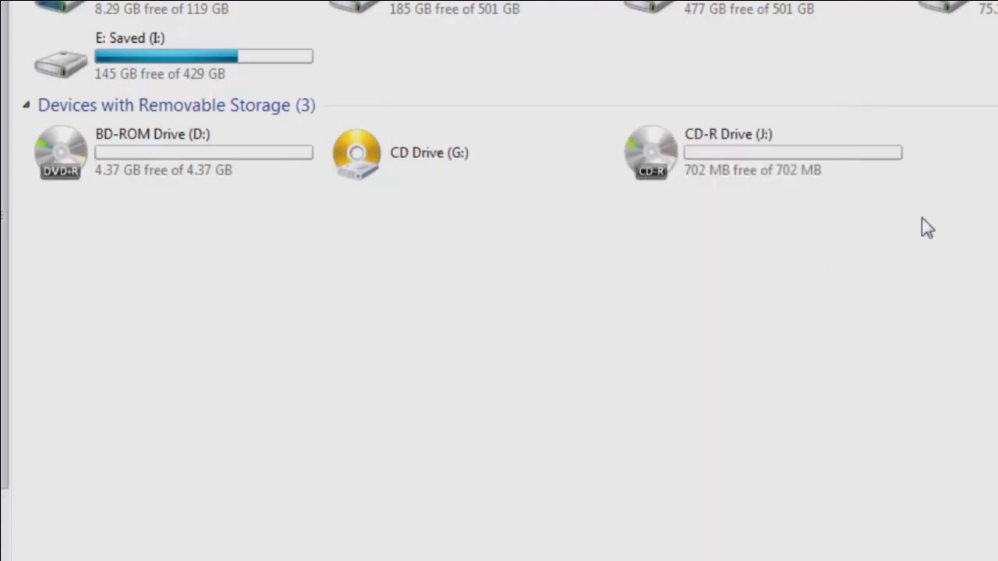